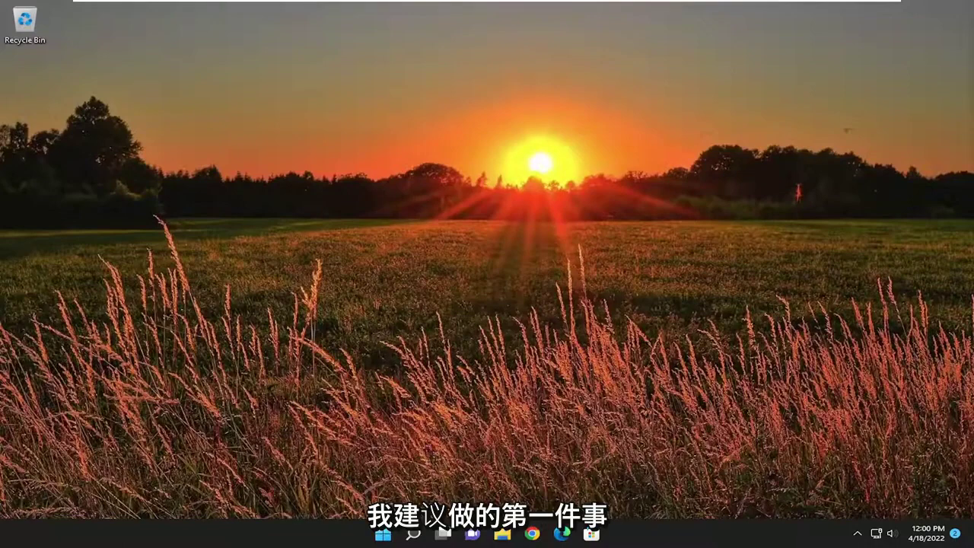
Find Control Panel through taskbar search and show All Control Panel Items as Large icons.
{"action": "left_click", "coordinate": [413, 535]}
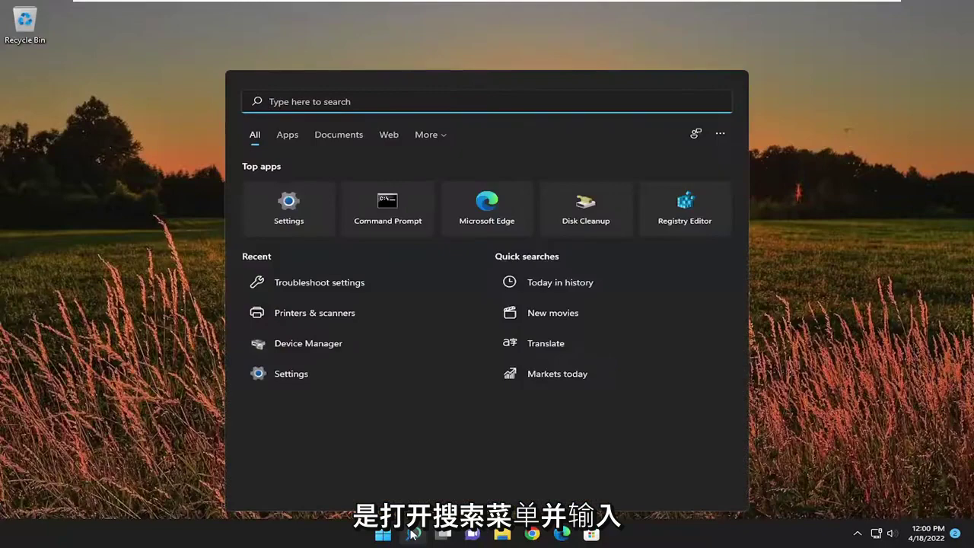
{"action": "type", "text": "control panel"}
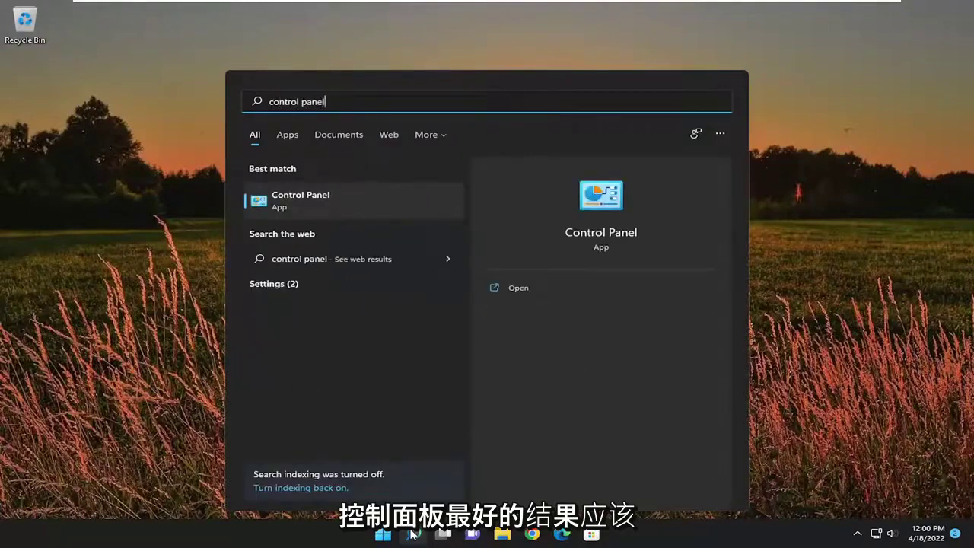
{"action": "left_click", "coordinate": [280, 202]}
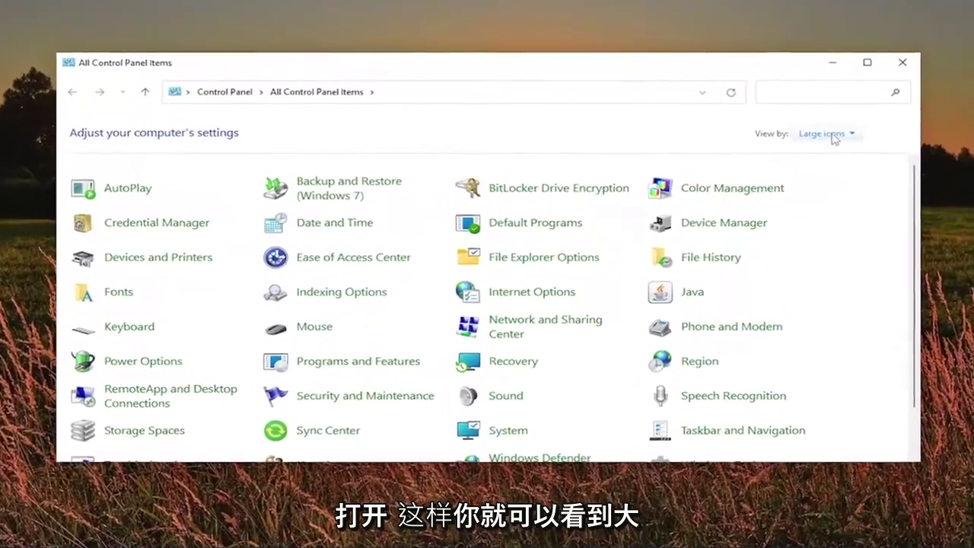
{"action": "left_click", "coordinate": [790, 154]}
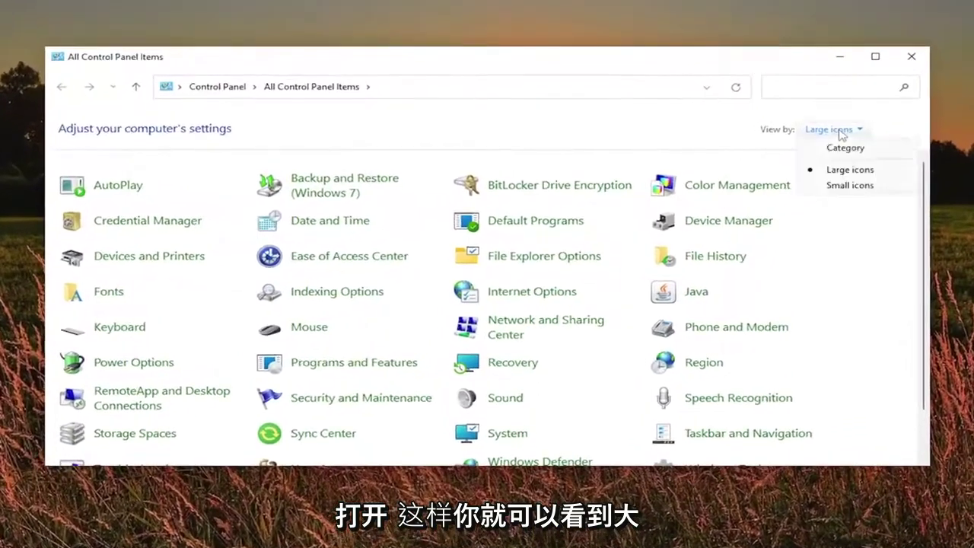
{"action": "left_click", "coordinate": [837, 171]}
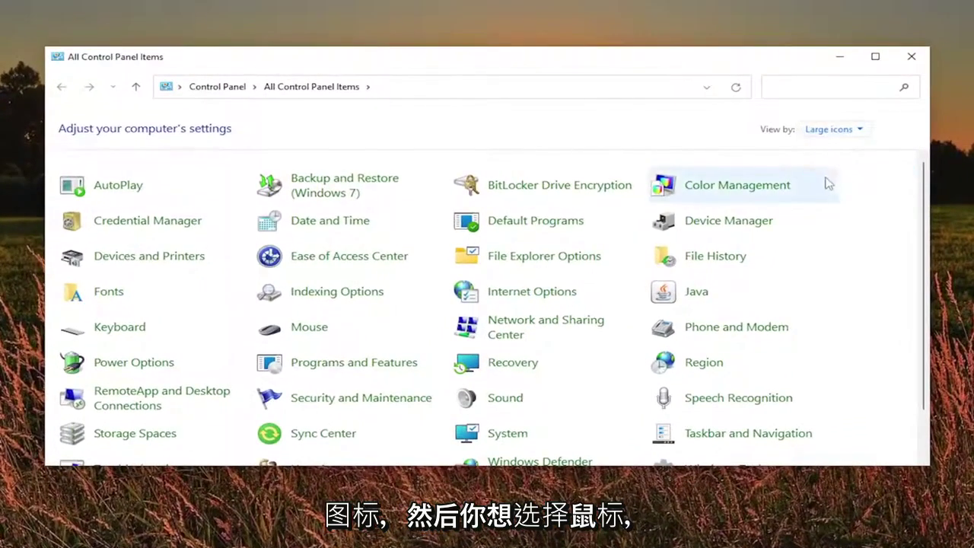
Open Mouse Properties and reset the Normal Select pointer to its default.
{"action": "left_click", "coordinate": [309, 329]}
{"action": "left_click_drag", "start_coordinate": [122, 2], "coordinate": [522, 86]}
{"action": "left_click", "coordinate": [403, 110]}
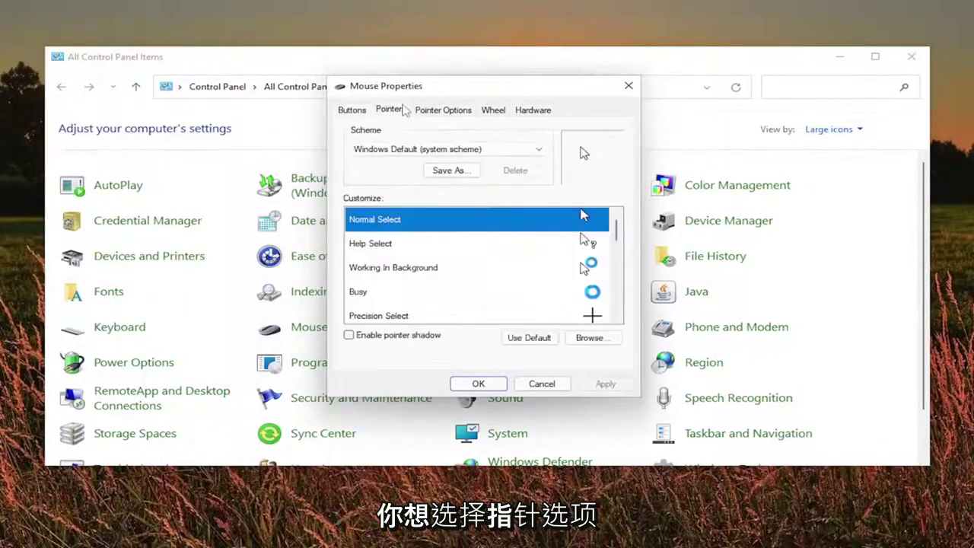
{"action": "left_click", "coordinate": [536, 338]}
Review the Pointer Options, Wheel, Hardware and Buttons tabs.
{"action": "left_click", "coordinate": [453, 111]}
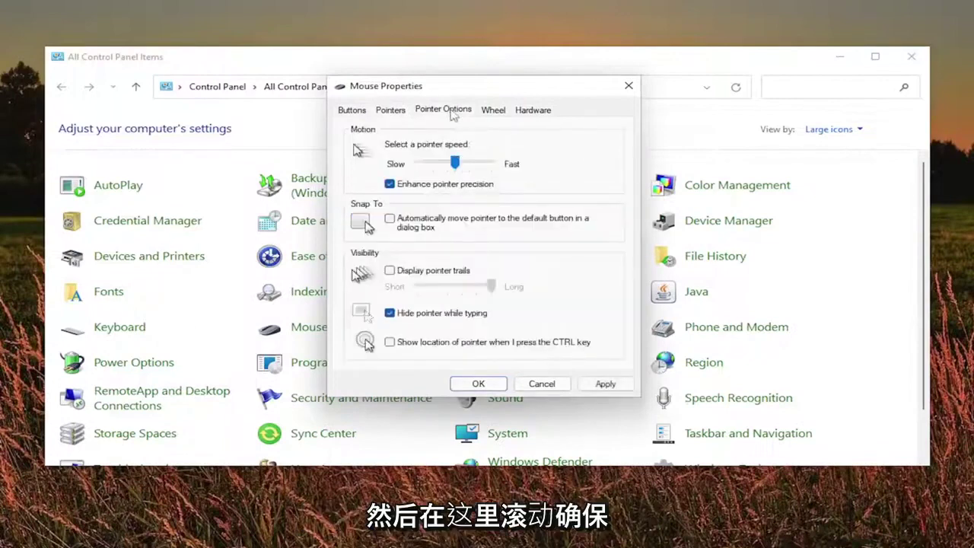
{"action": "left_click", "coordinate": [491, 111]}
{"action": "left_click", "coordinate": [528, 112]}
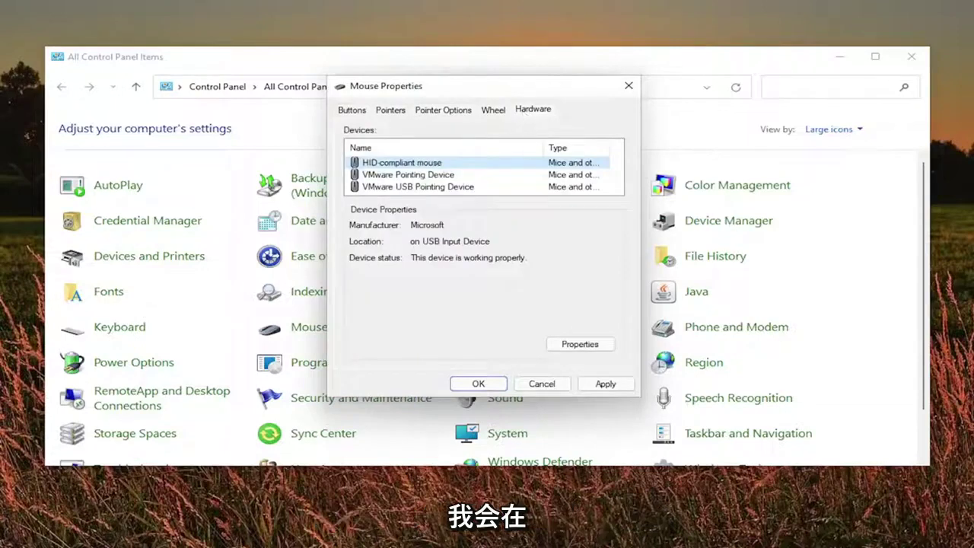
{"action": "left_click", "coordinate": [368, 116]}
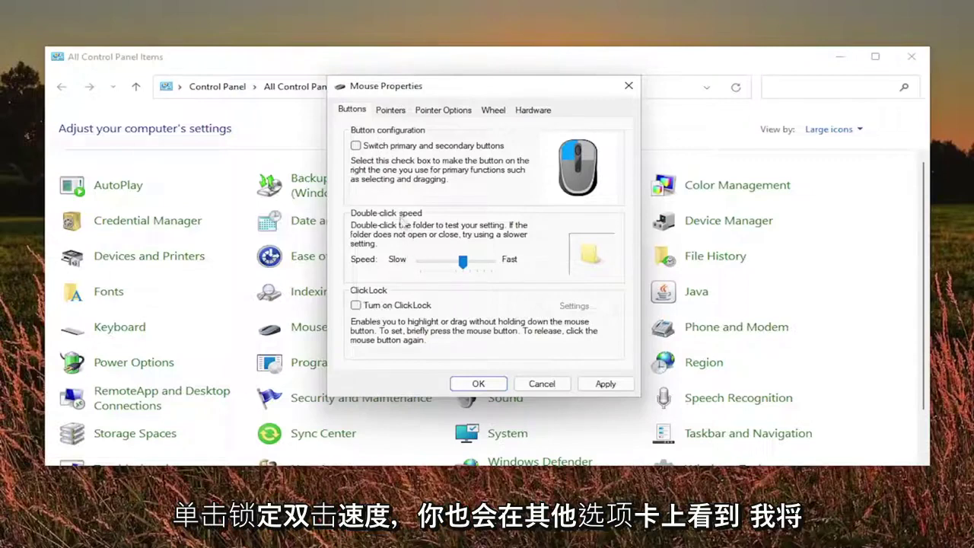
Recheck the Pointers, Pointer Options, Wheel and Hardware tabs, then Apply and OK.
{"action": "left_click", "coordinate": [405, 111]}
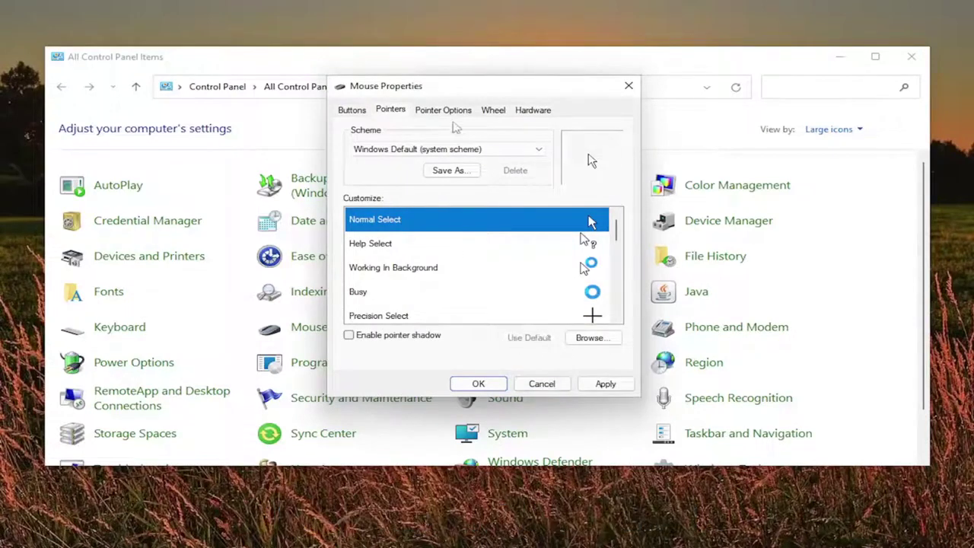
{"action": "left_click", "coordinate": [450, 113]}
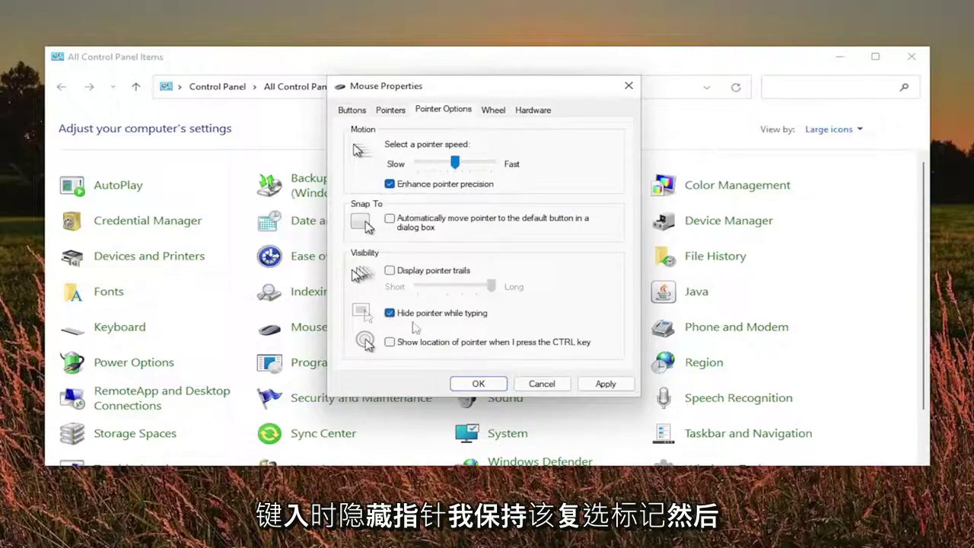
{"action": "left_click", "coordinate": [491, 111]}
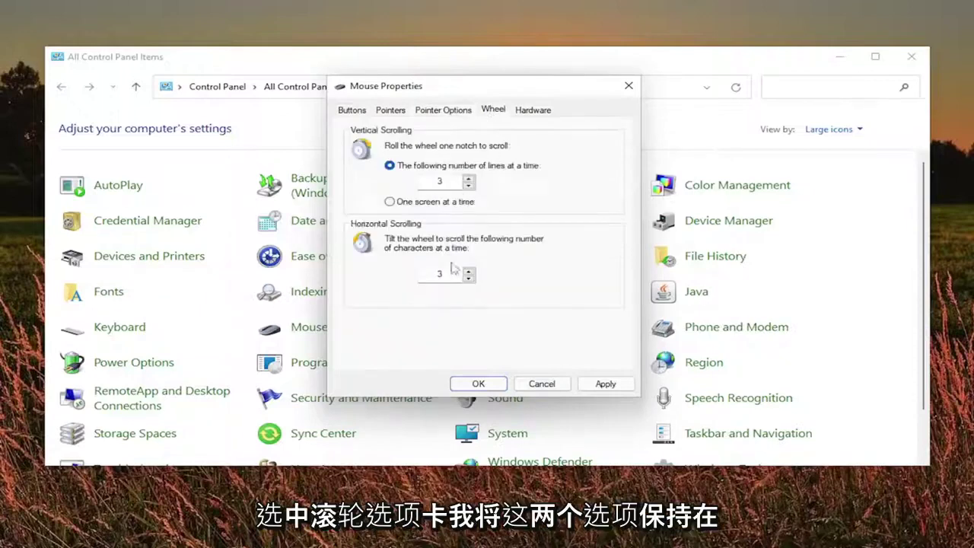
{"action": "left_click", "coordinate": [528, 111]}
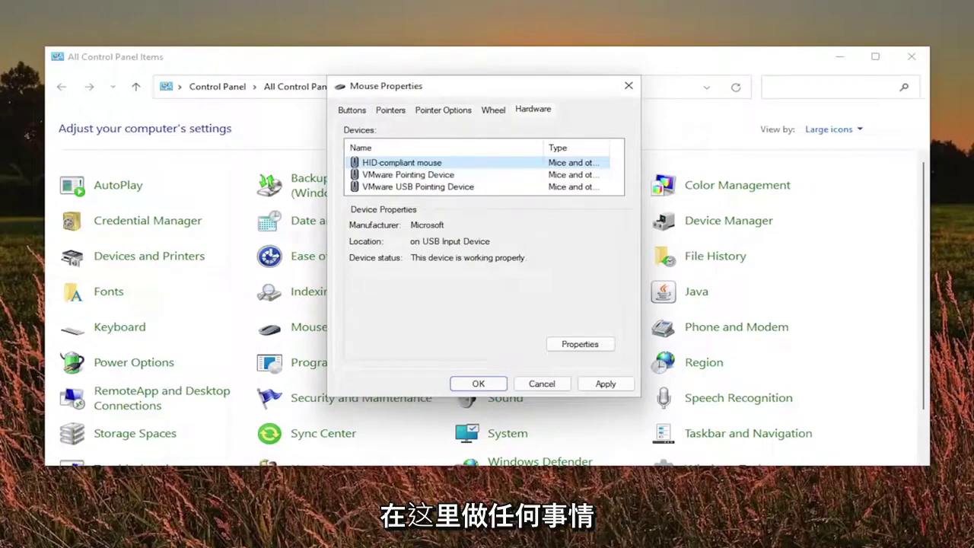
{"action": "left_click", "coordinate": [593, 388]}
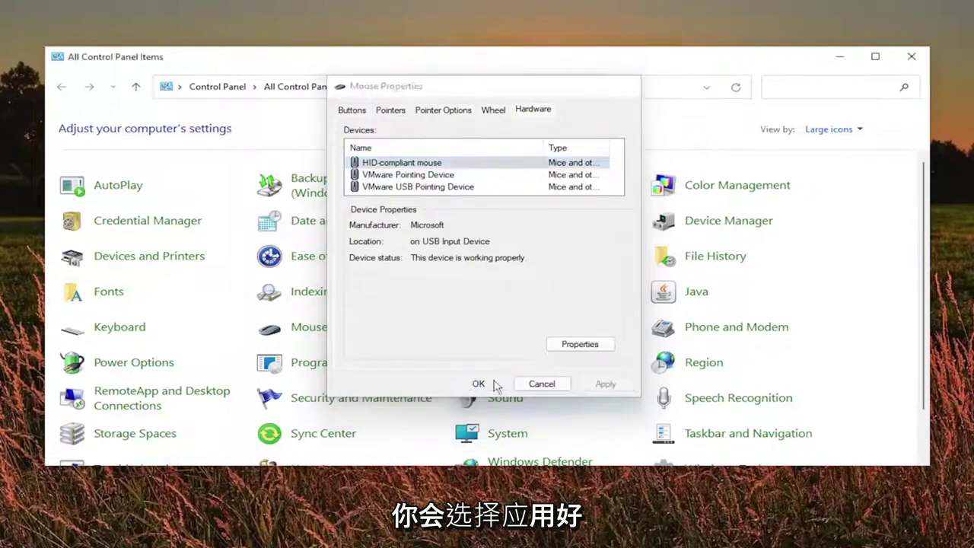
{"action": "left_click", "coordinate": [495, 384]}
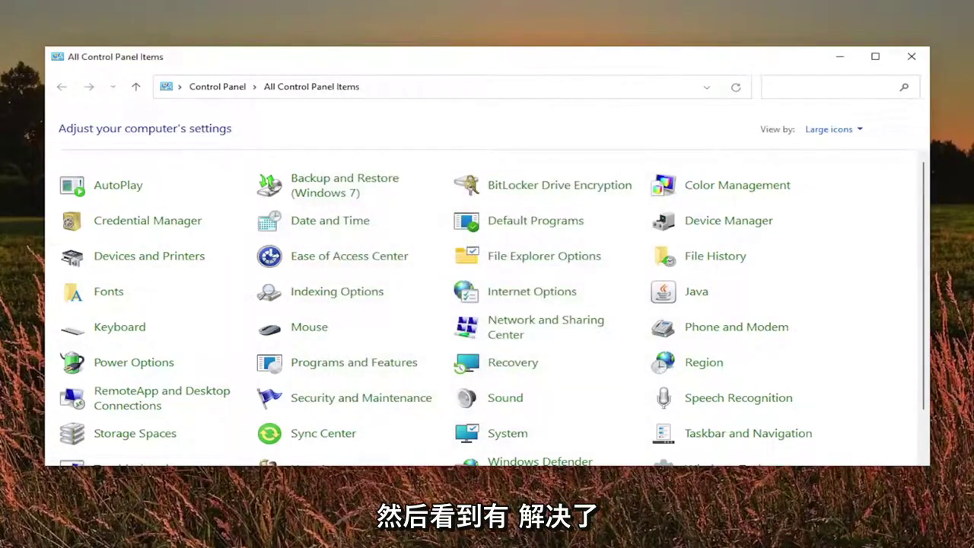
Close Control Panel, then launch cmd as administrator from search, accepting the UAC prompt.
{"action": "left_click", "coordinate": [909, 60]}
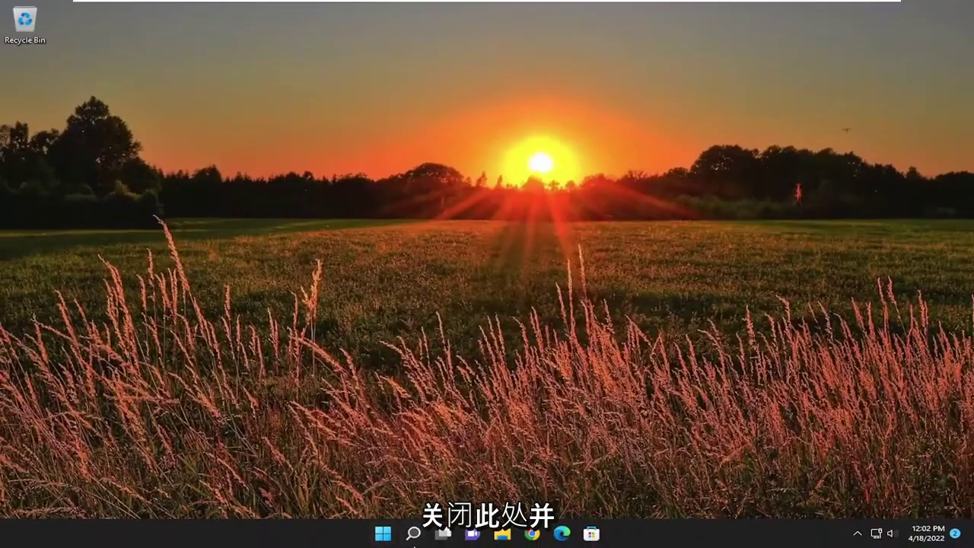
{"action": "left_click", "coordinate": [411, 536]}
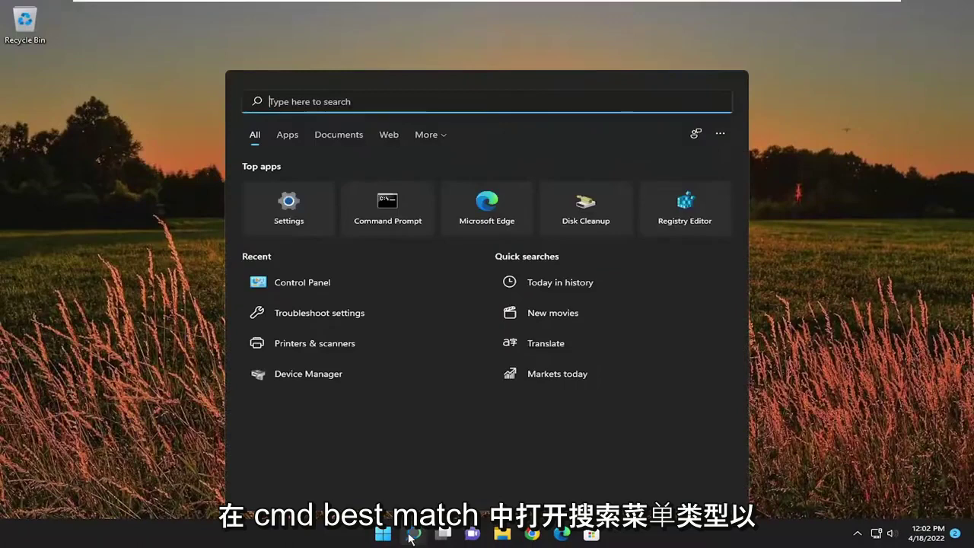
{"action": "type", "text": "cmd"}
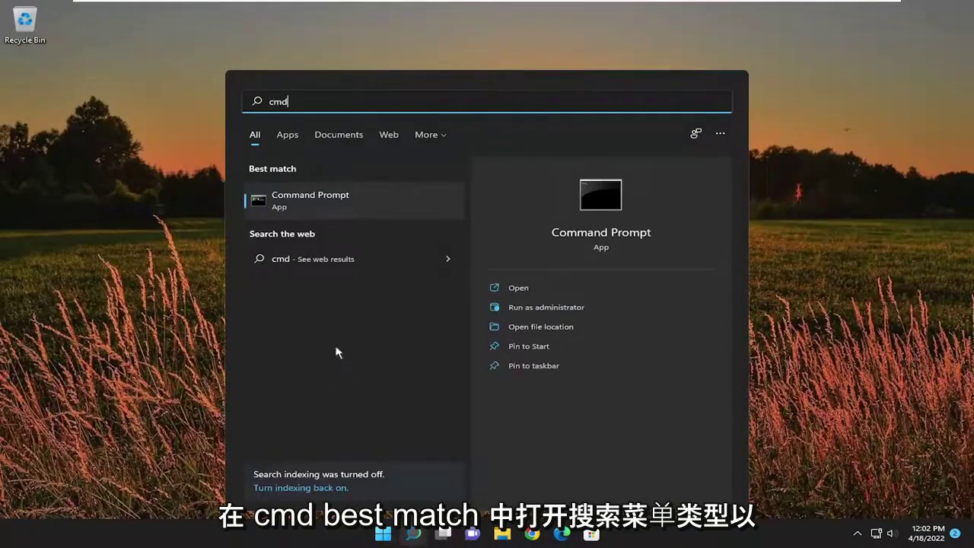
{"action": "right_click", "coordinate": [315, 204]}
{"action": "left_click", "coordinate": [372, 215]}
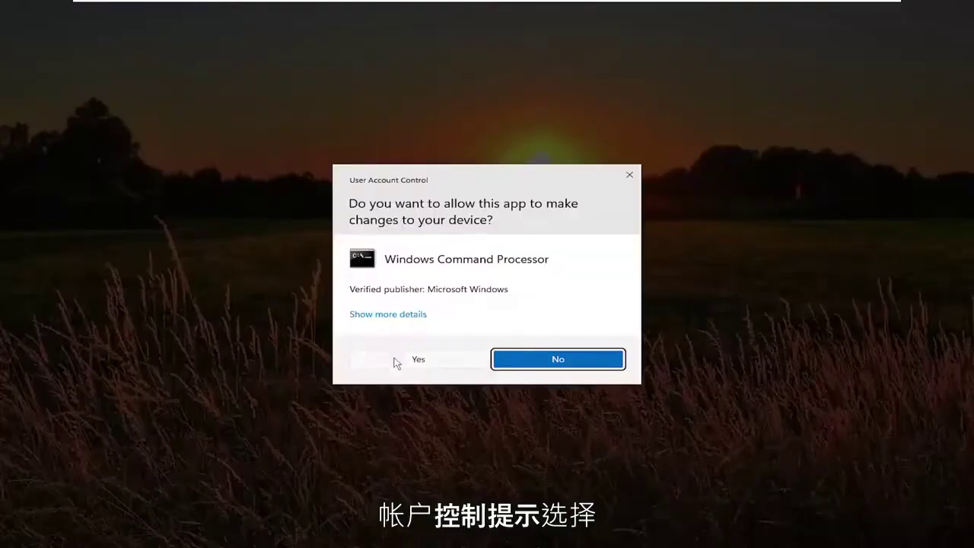
{"action": "left_click", "coordinate": [402, 363]}
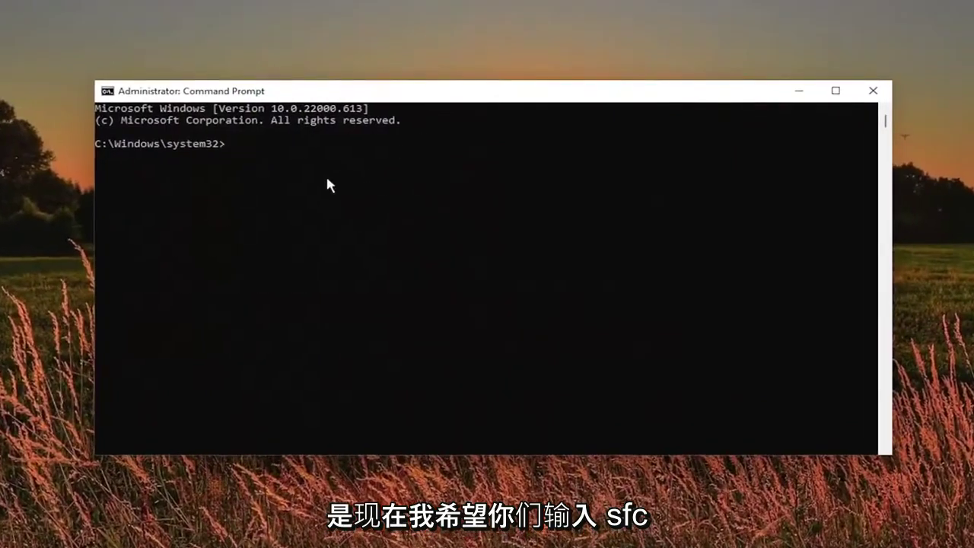
Run sfc /scannow until verification reaches 100%, then close Command Prompt.
{"action": "type", "text": "sfc /scann"}
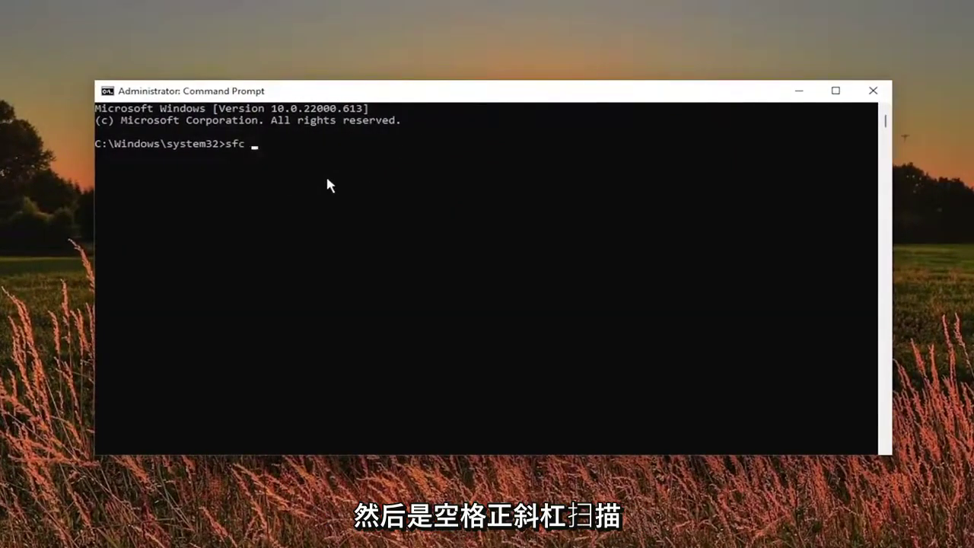
{"action": "type", "text": "ow"}
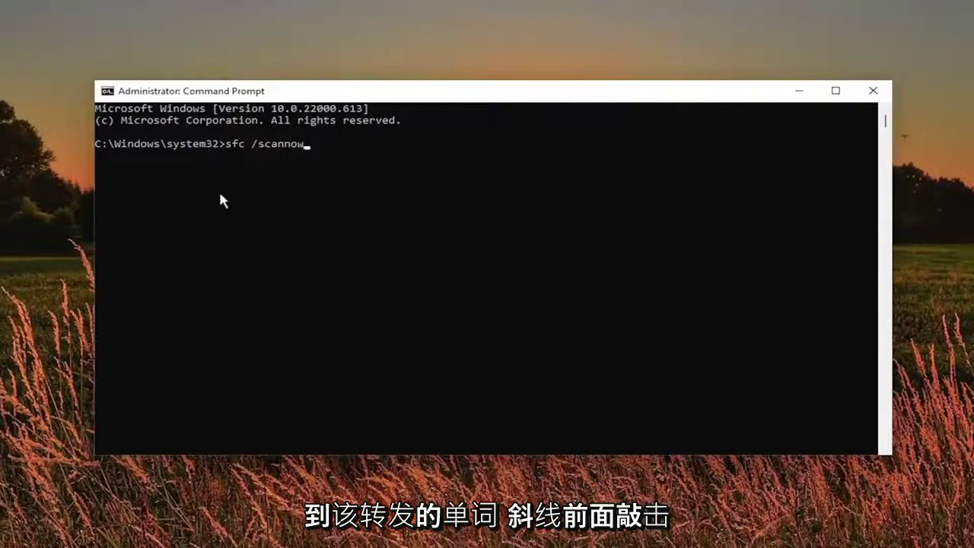
{"action": "key", "text": "Return"}
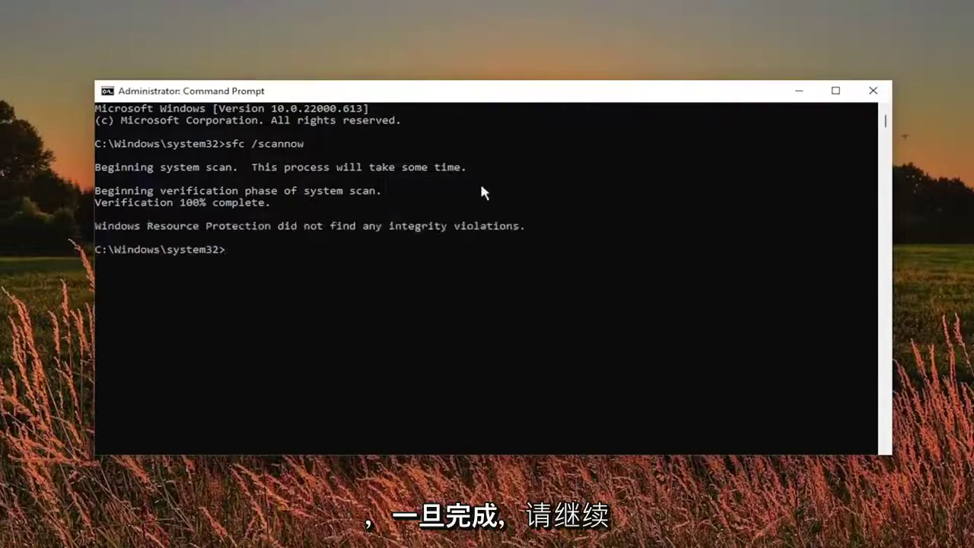
{"action": "left_click", "coordinate": [873, 91]}
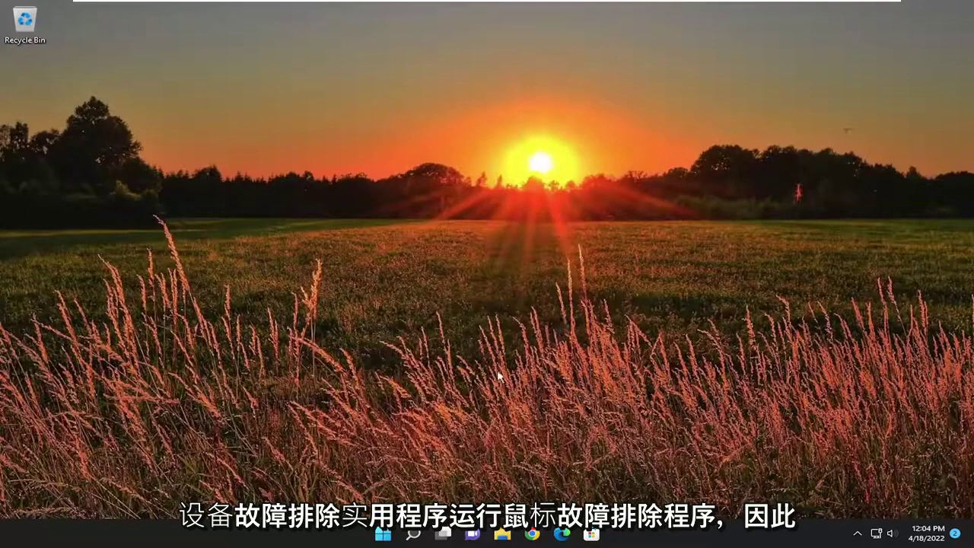
Search cmd and start an elevated Command Prompt, confirming the UAC prompt.
{"action": "left_click", "coordinate": [415, 534]}
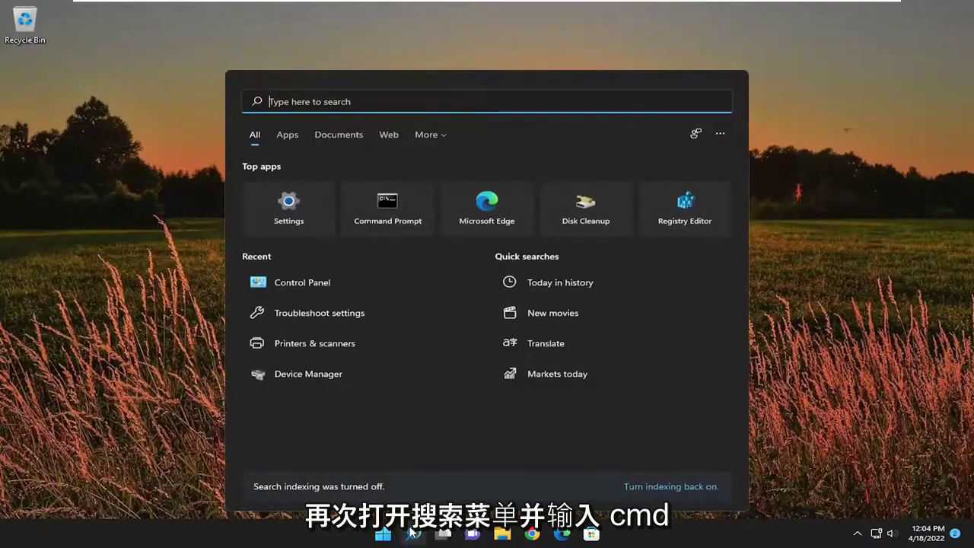
{"action": "type", "text": "cmd"}
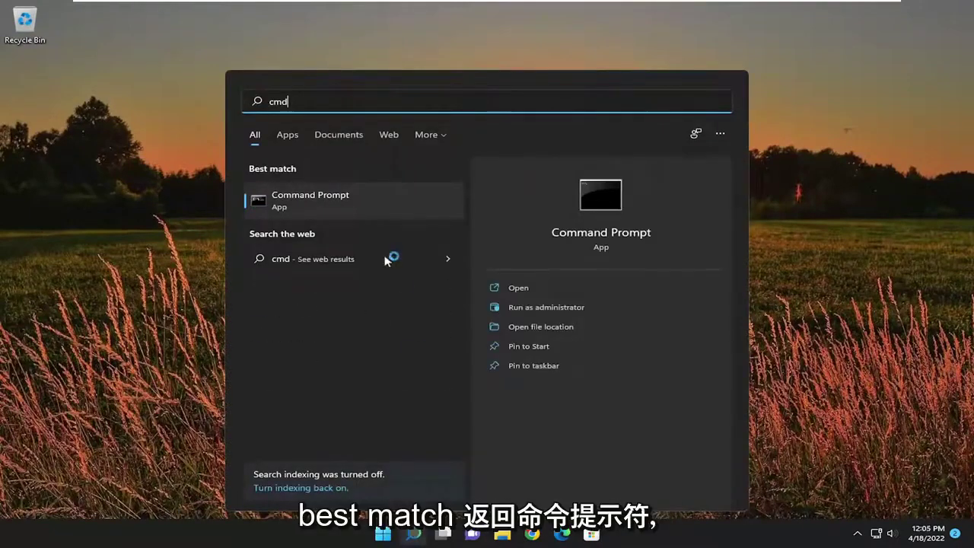
{"action": "left_click", "coordinate": [333, 198]}
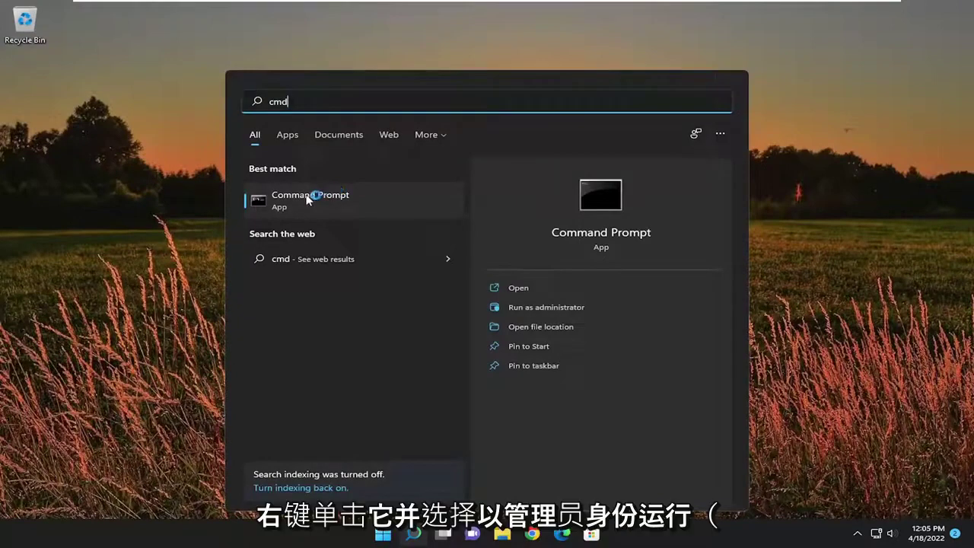
{"action": "right_click", "coordinate": [311, 197]}
{"action": "left_click", "coordinate": [366, 213]}
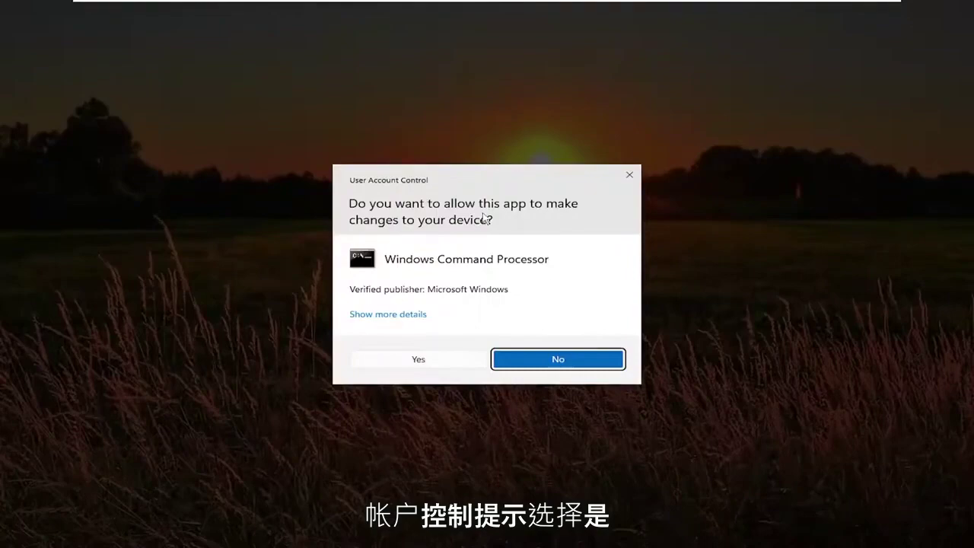
{"action": "left_click", "coordinate": [431, 359]}
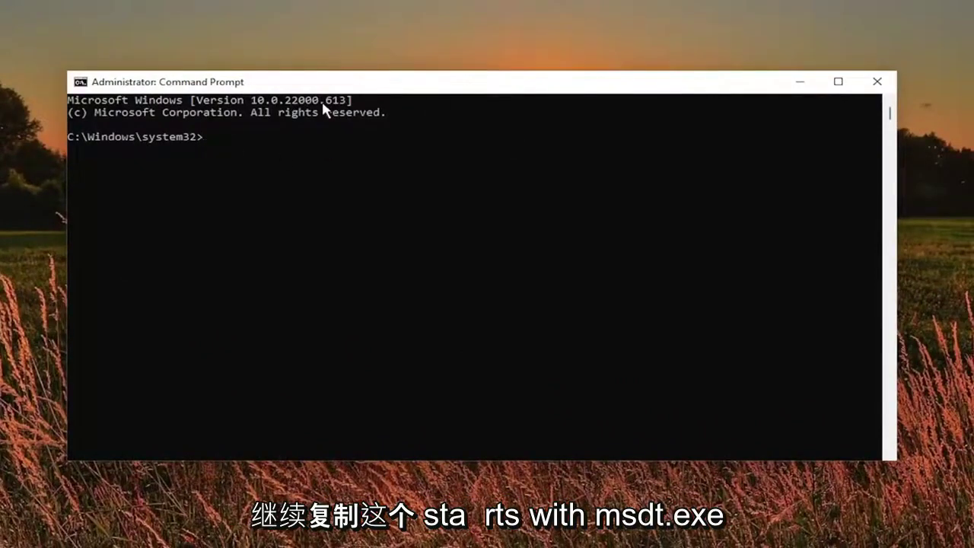
Paste and run msdt.exe -id DeviceDiagnostic, then close Command Prompt, leaving the troubleshooter open.
{"action": "right_click", "coordinate": [454, 86]}
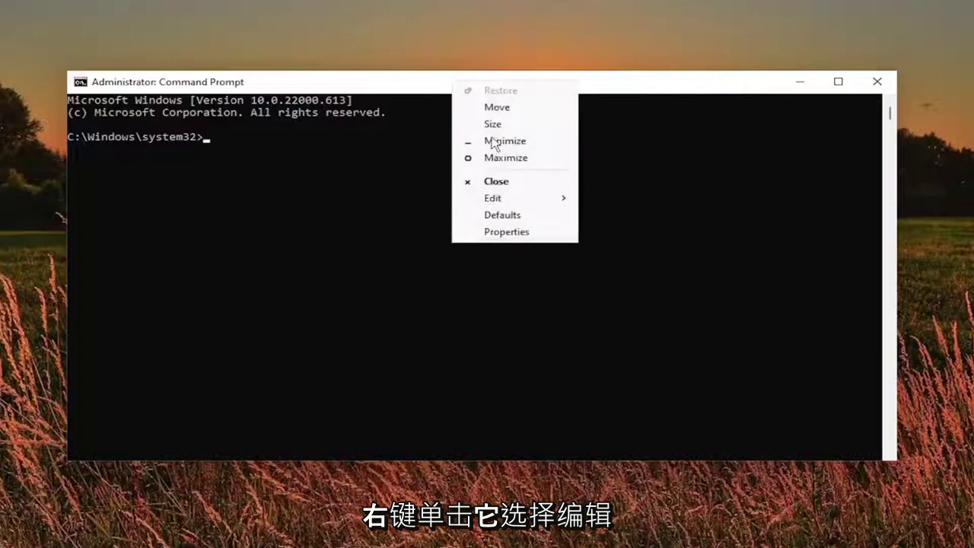
{"action": "left_click", "coordinate": [499, 199]}
{"action": "left_click", "coordinate": [620, 228]}
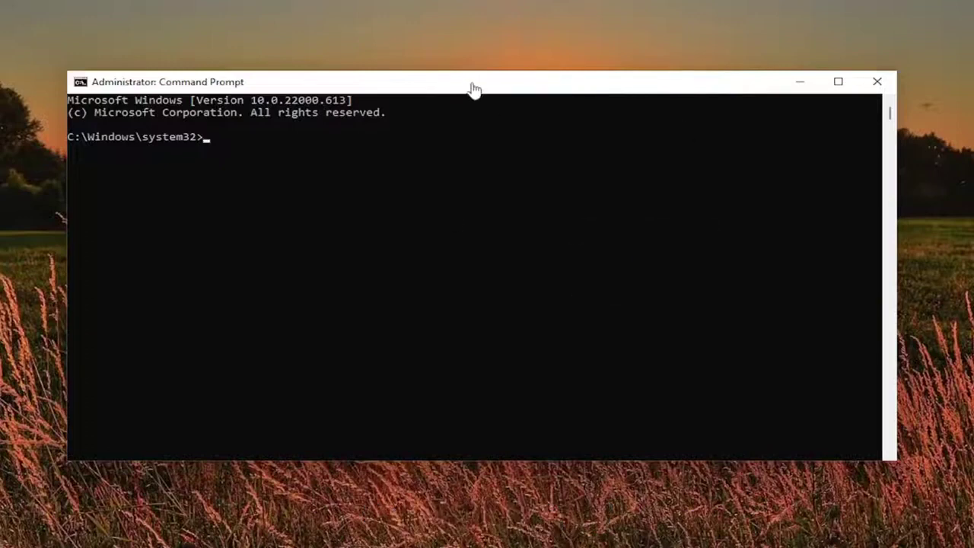
{"action": "type", "text": "msdt.exe -id DeviceDiagnostic"}
{"action": "key", "text": "Return"}
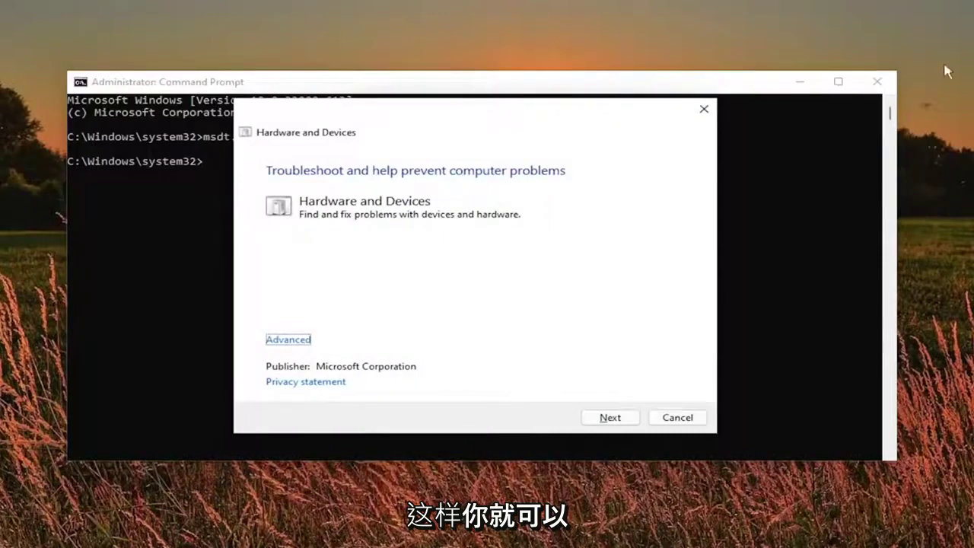
{"action": "left_click", "coordinate": [877, 82]}
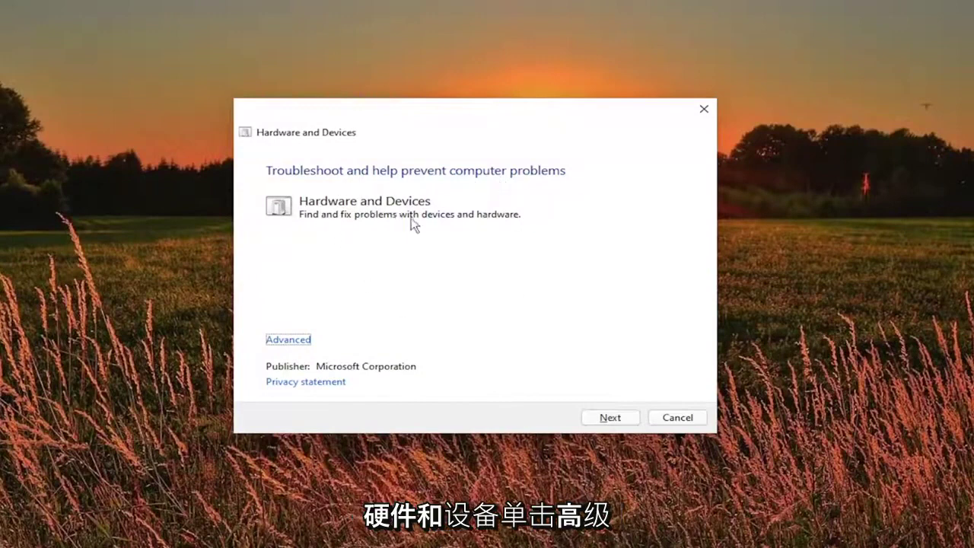
Keep Apply repairs automatically checked under Advanced and start hardware problem detection.
{"action": "left_click", "coordinate": [283, 341]}
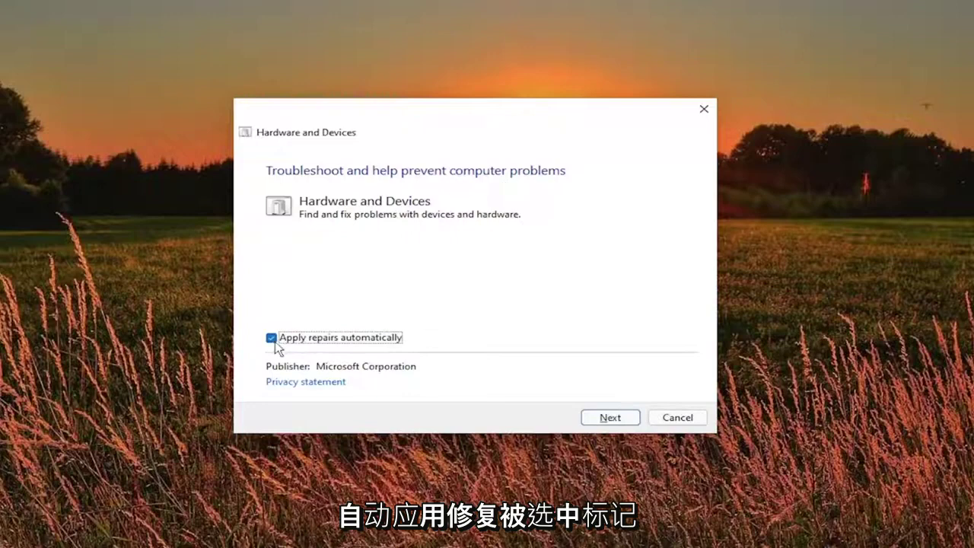
{"action": "left_click", "coordinate": [616, 419]}
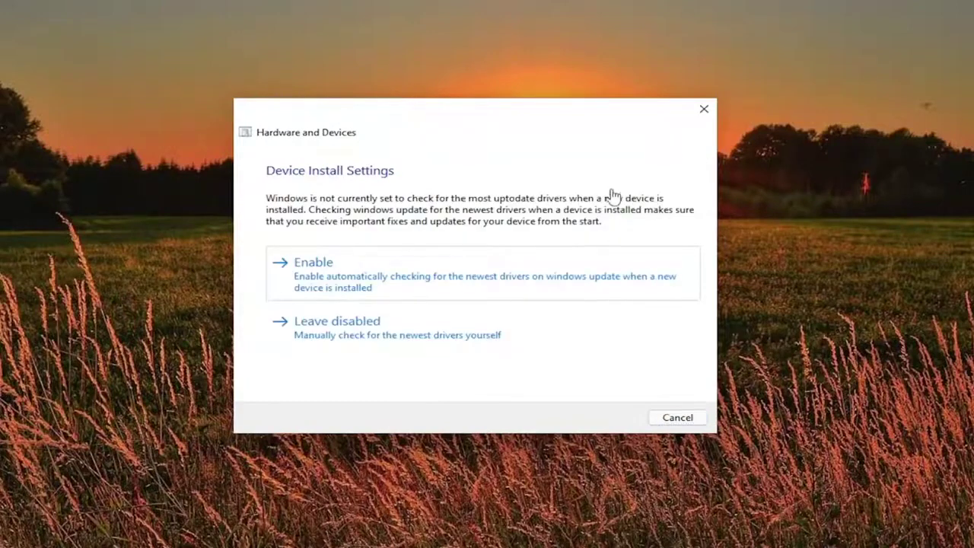
Enable automatic driver checks so the never-install-drivers problem is marked Fixed.
{"action": "left_click", "coordinate": [395, 267]}
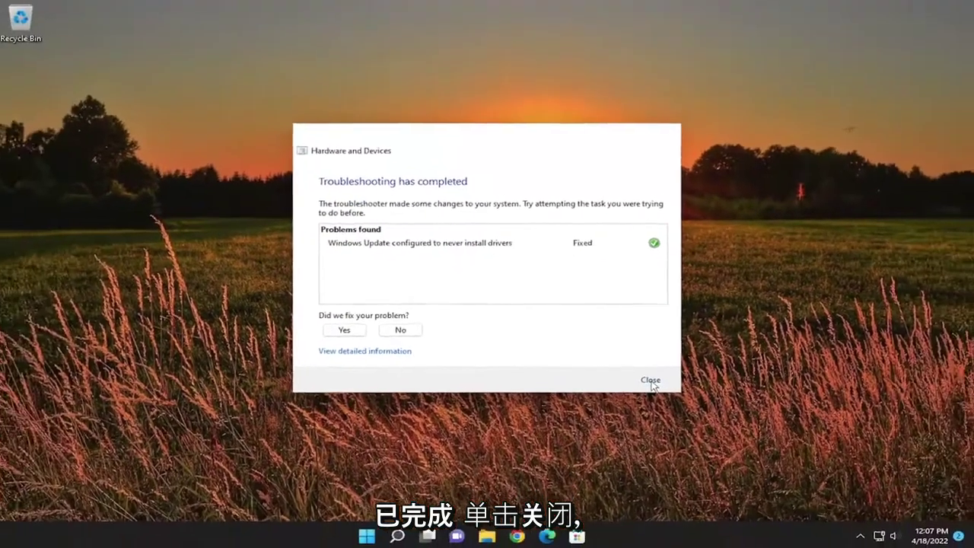
Close the completed troubleshooter and bring up the Start button quick-link menu.
{"action": "left_click", "coordinate": [679, 417]}
{"action": "right_click", "coordinate": [383, 531]}
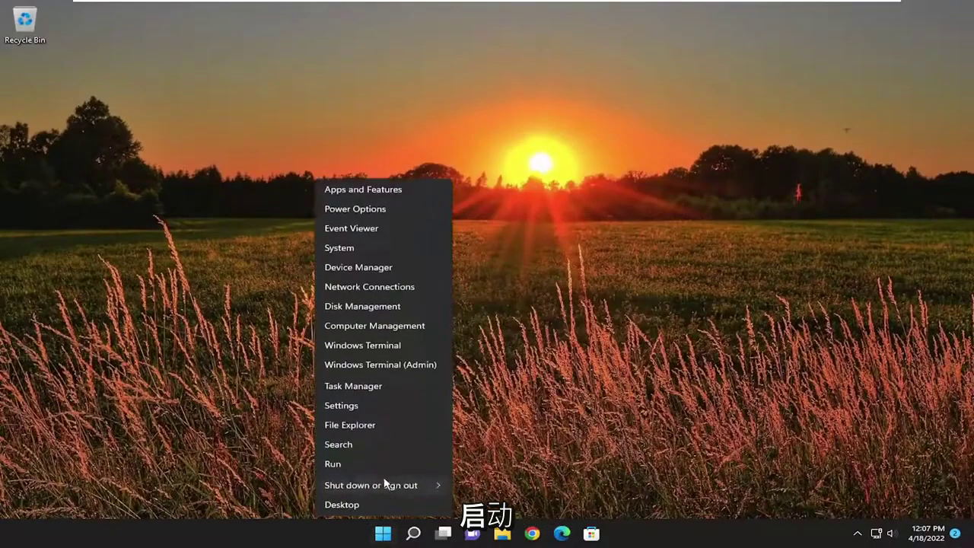